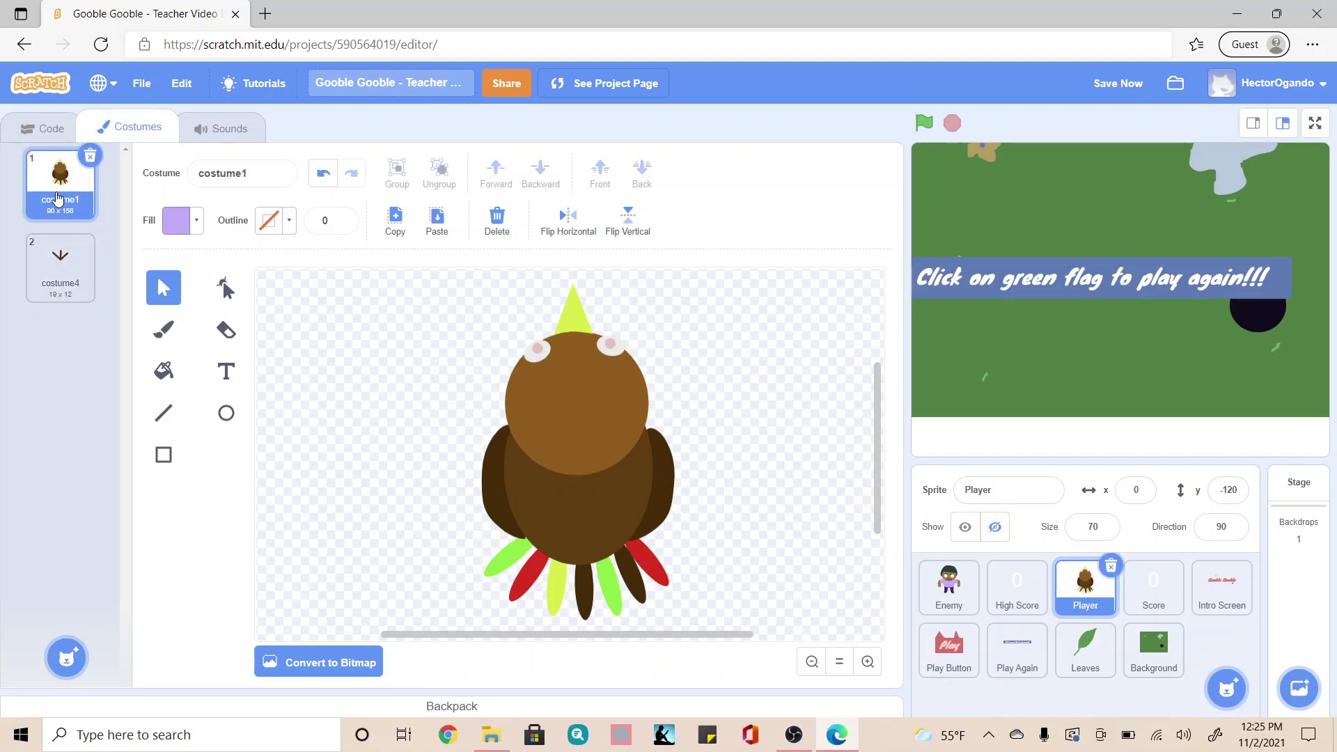
- Duplicate costume1 and group the turkey's head, eyes and beak in the copy
right_click(57, 199)
left_click(66, 212)
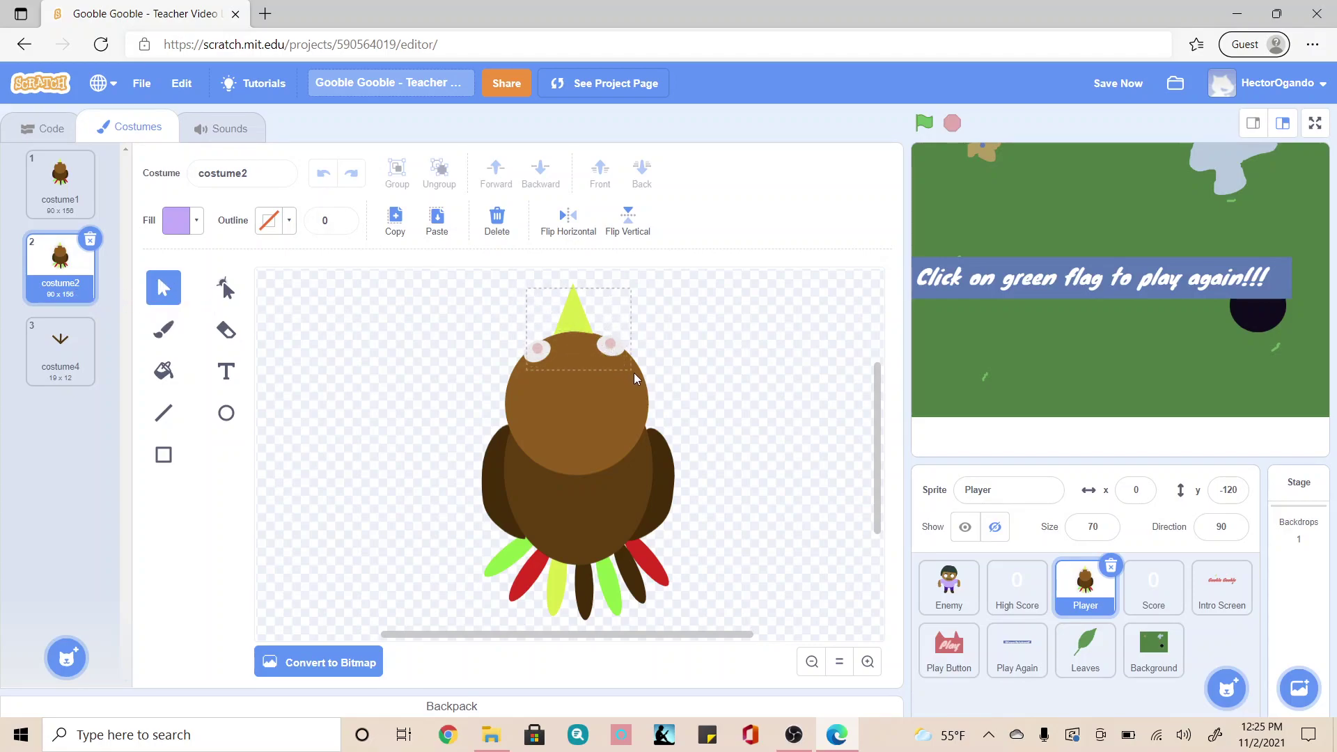
left_click_drag(641, 377, 639, 378)
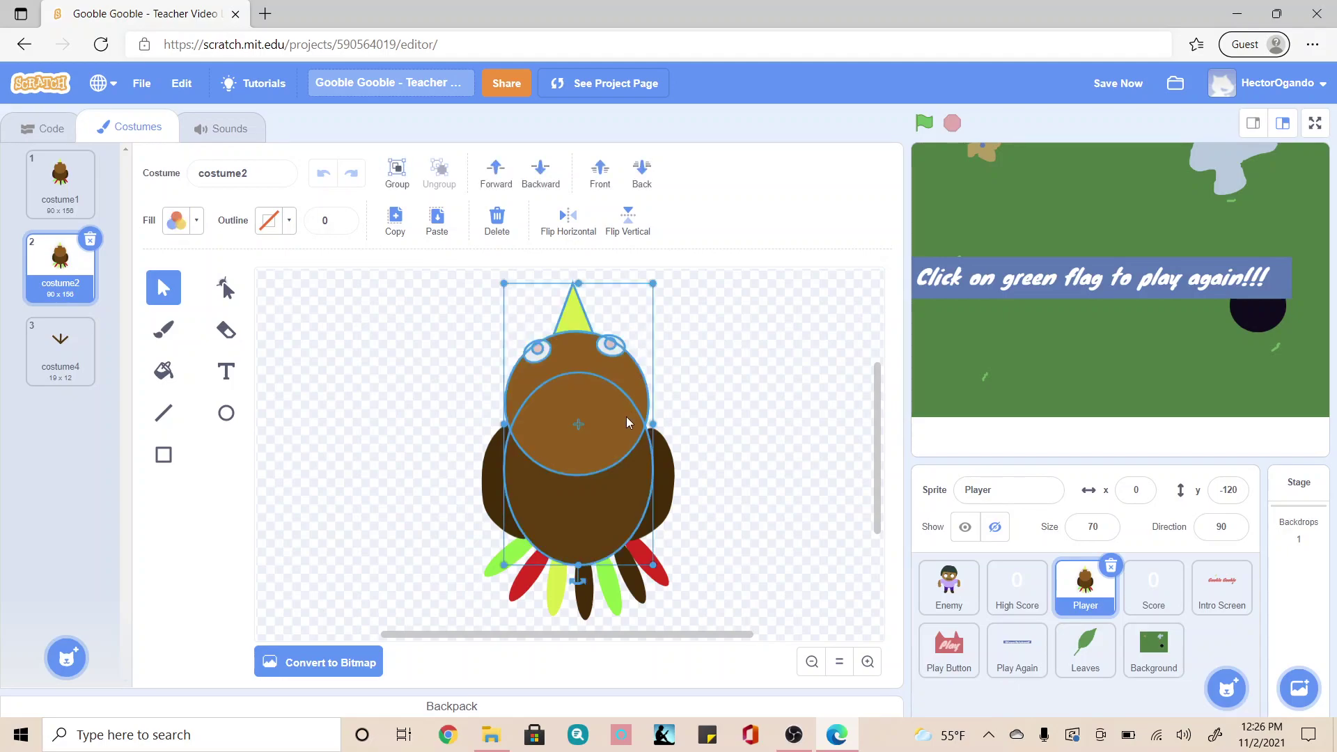
left_click(573, 496, "shift")
left_click_drag(555, 406, 558, 406)
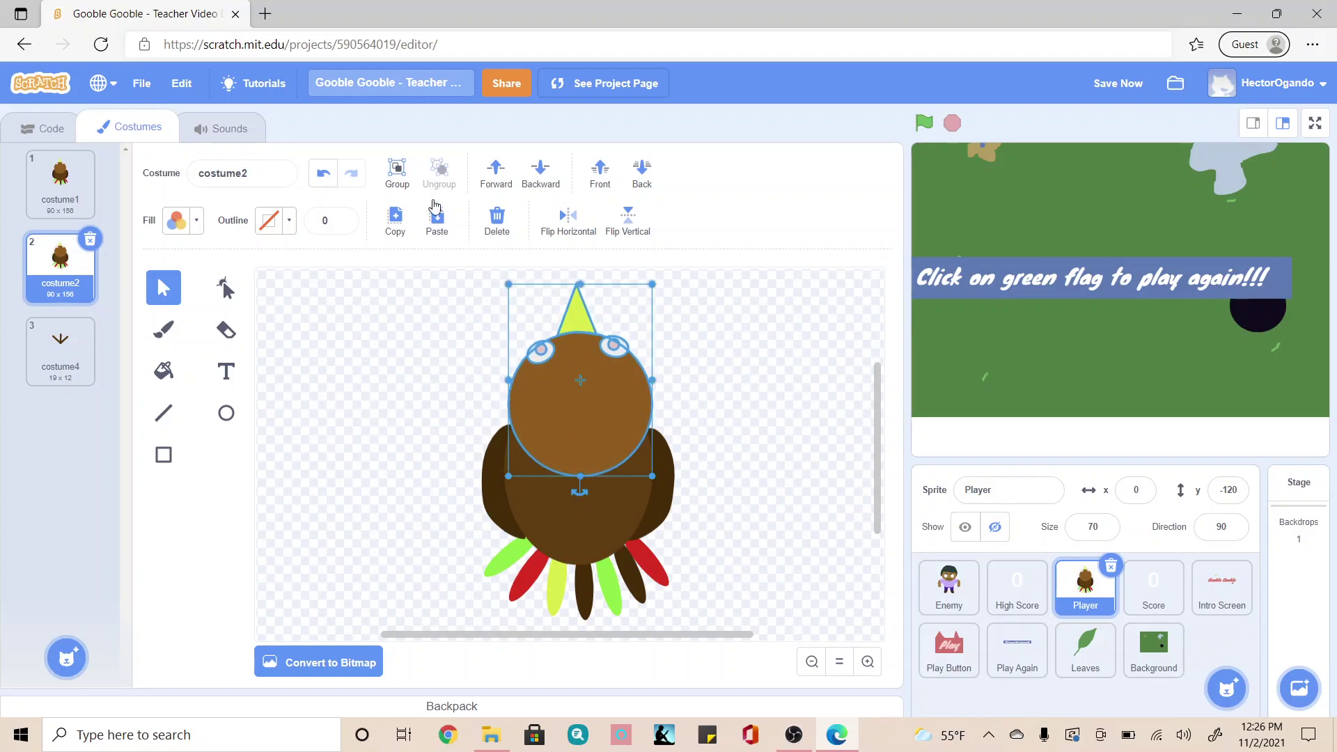
left_click(402, 179)
left_click(409, 363)
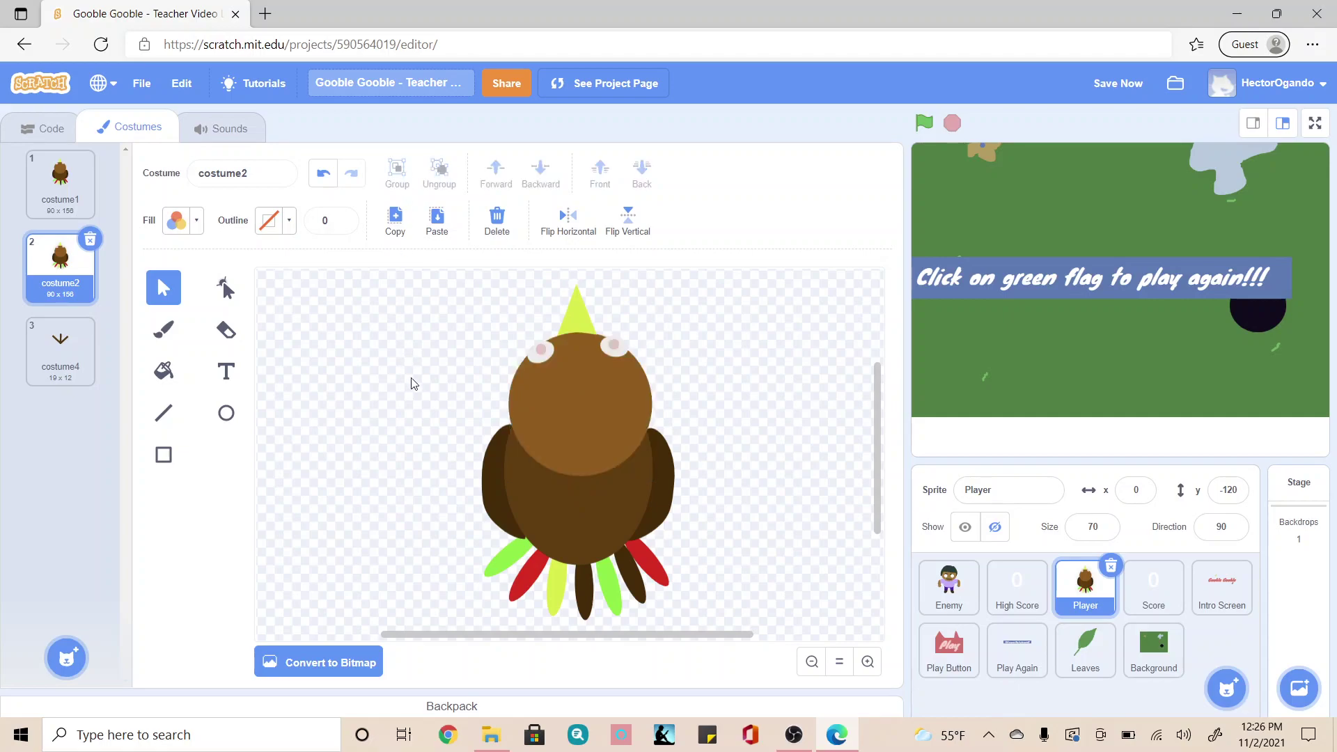
- Group all seven tail feathers of the turkey in costume2 into one object
left_click(654, 582)
left_click(636, 592, "shift")
left_click(613, 598, "shift")
left_click(584, 591, "shift")
left_click(557, 586, "shift")
left_click(528, 582, "shift")
left_click(503, 560, "shift")
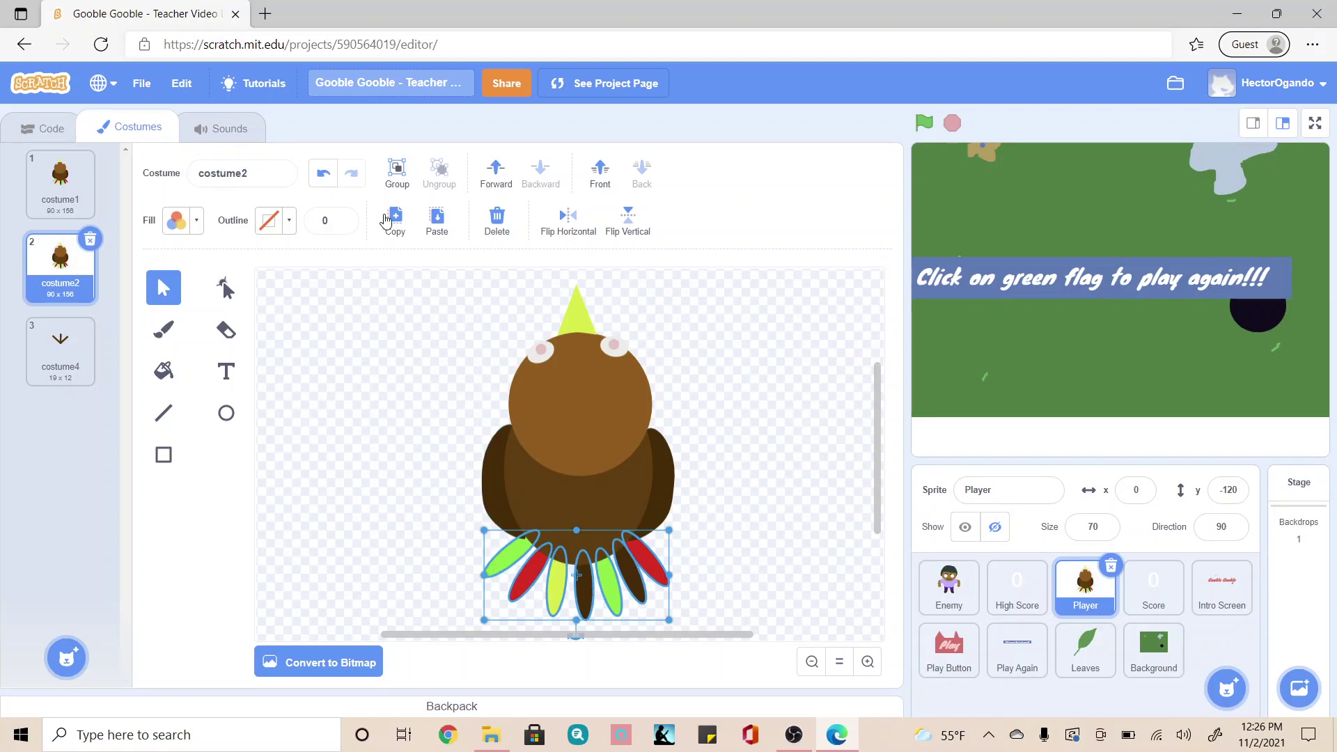
left_click(397, 170)
left_click(381, 443)
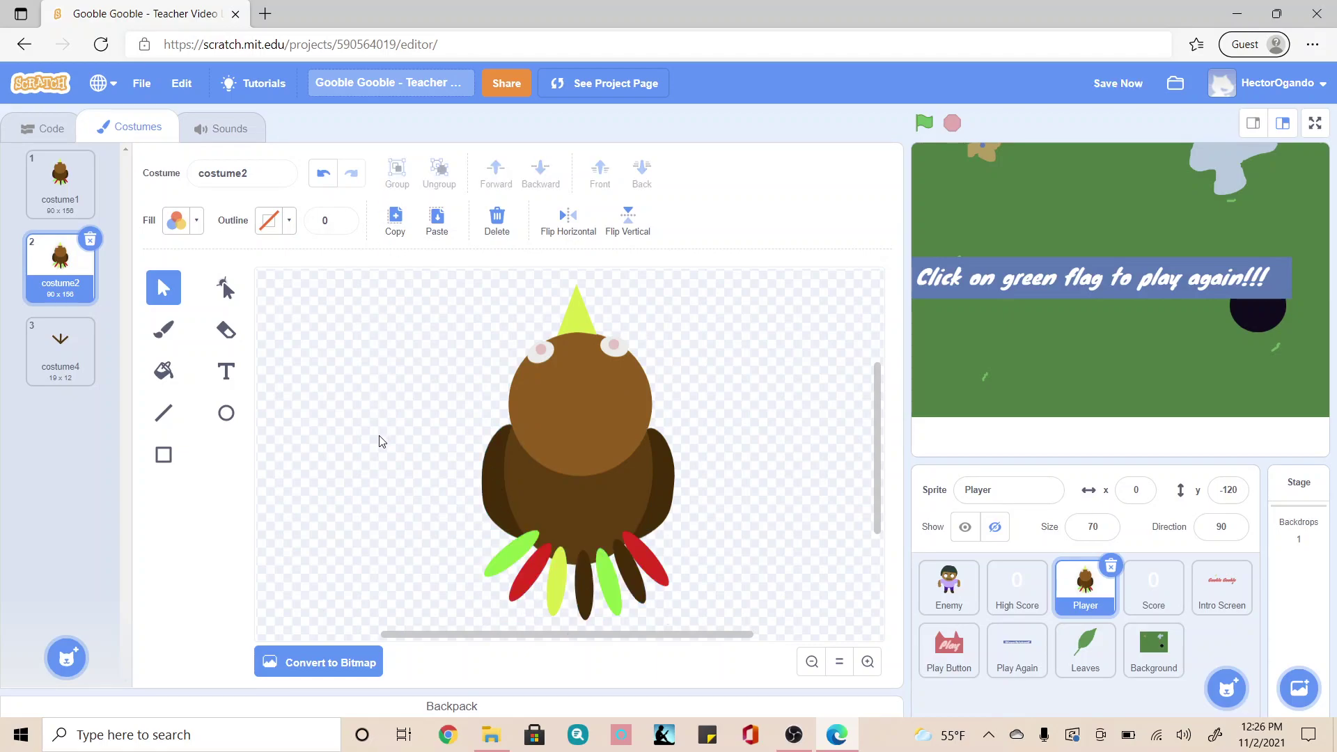
- Send the tail feather group behind the turkey's body
left_click(494, 577)
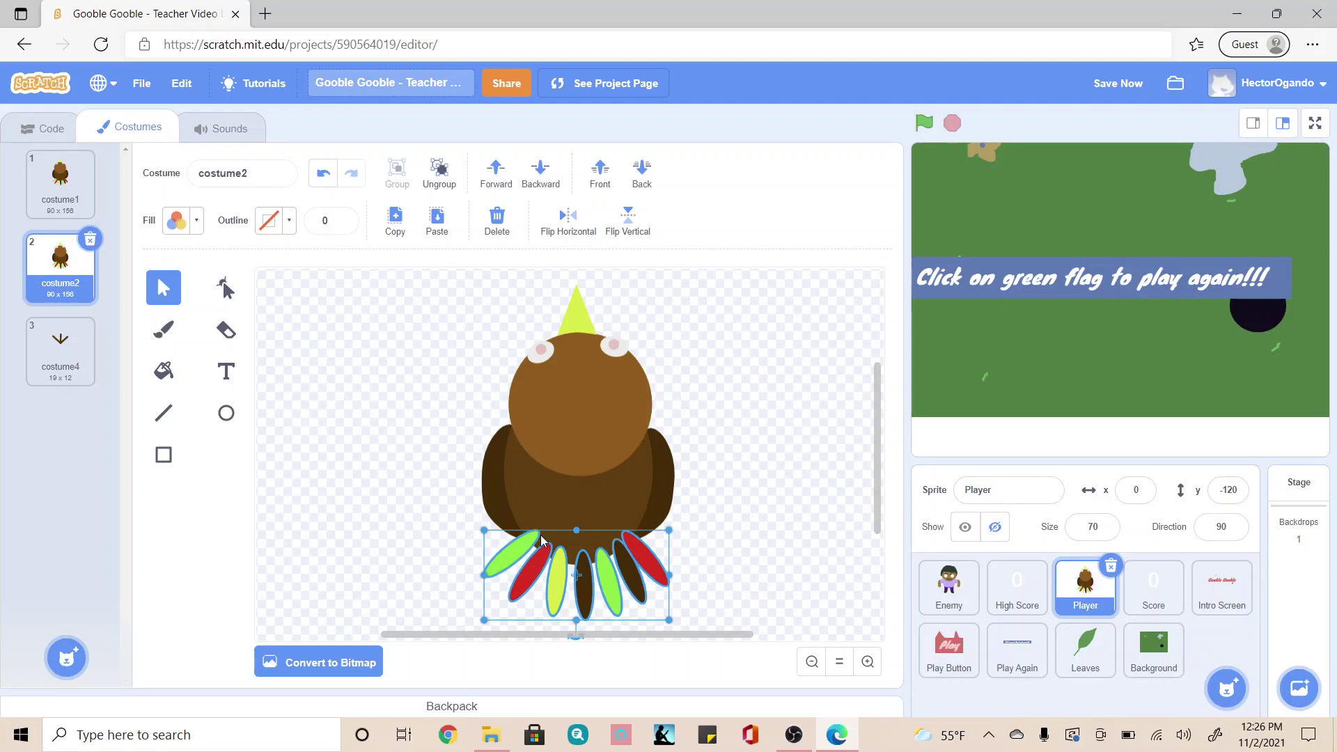
left_click(641, 171)
left_click(736, 461)
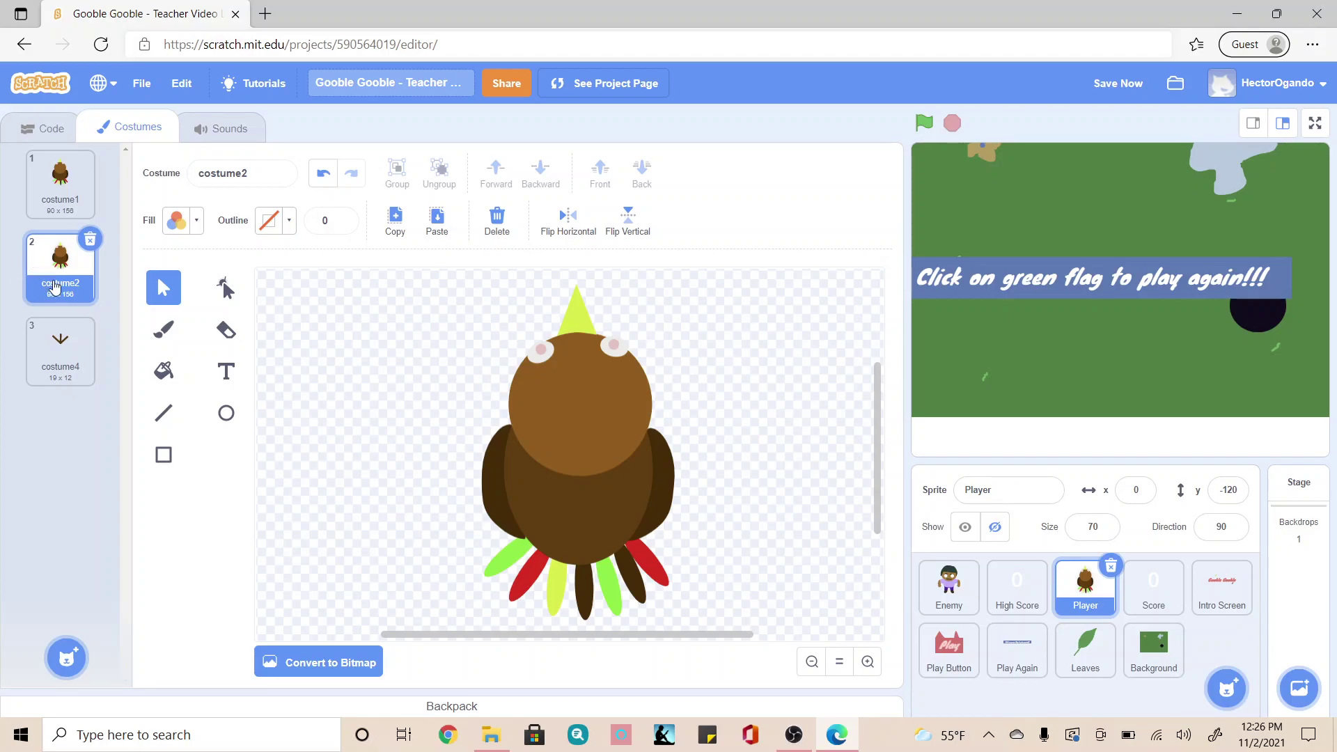
- Move the head group and the tail feather group slightly down in costume2
left_click(610, 411)
left_click_drag(590, 403, 590, 408)
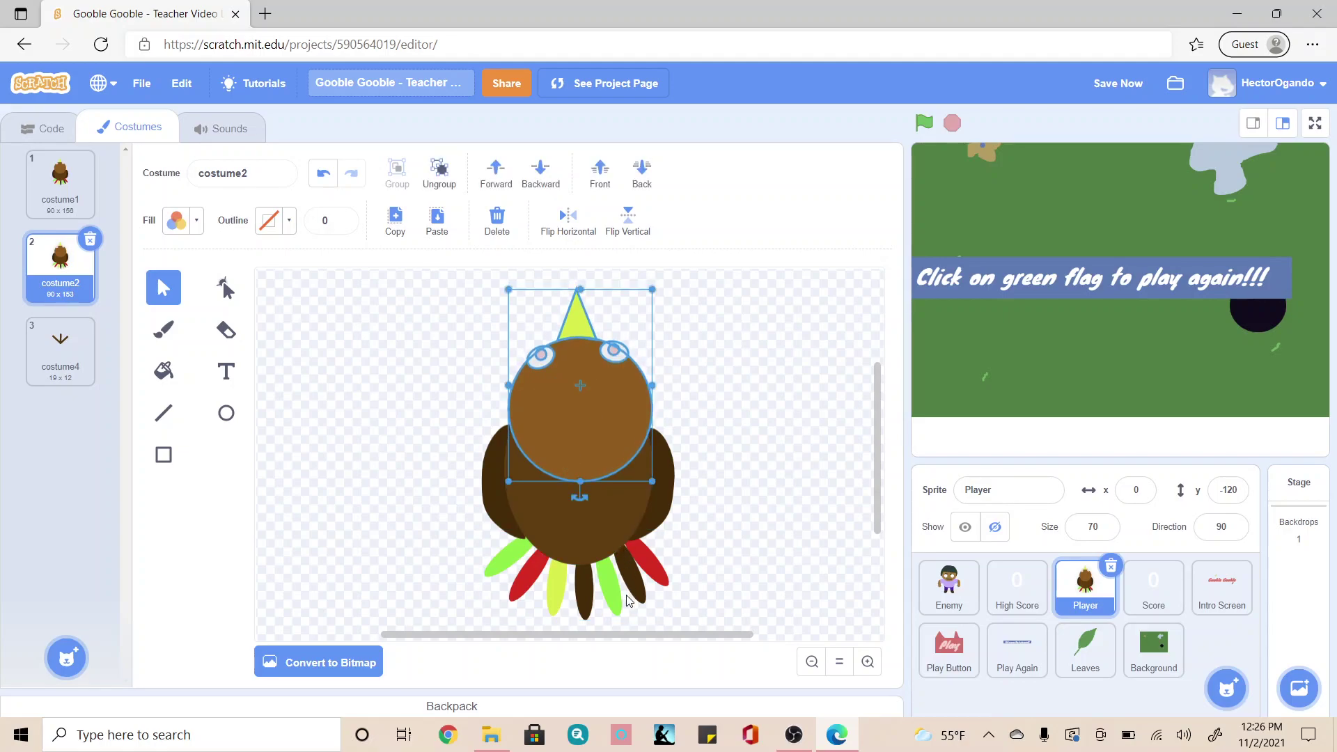
left_click_drag(617, 583, 616, 593)
left_click(697, 580)
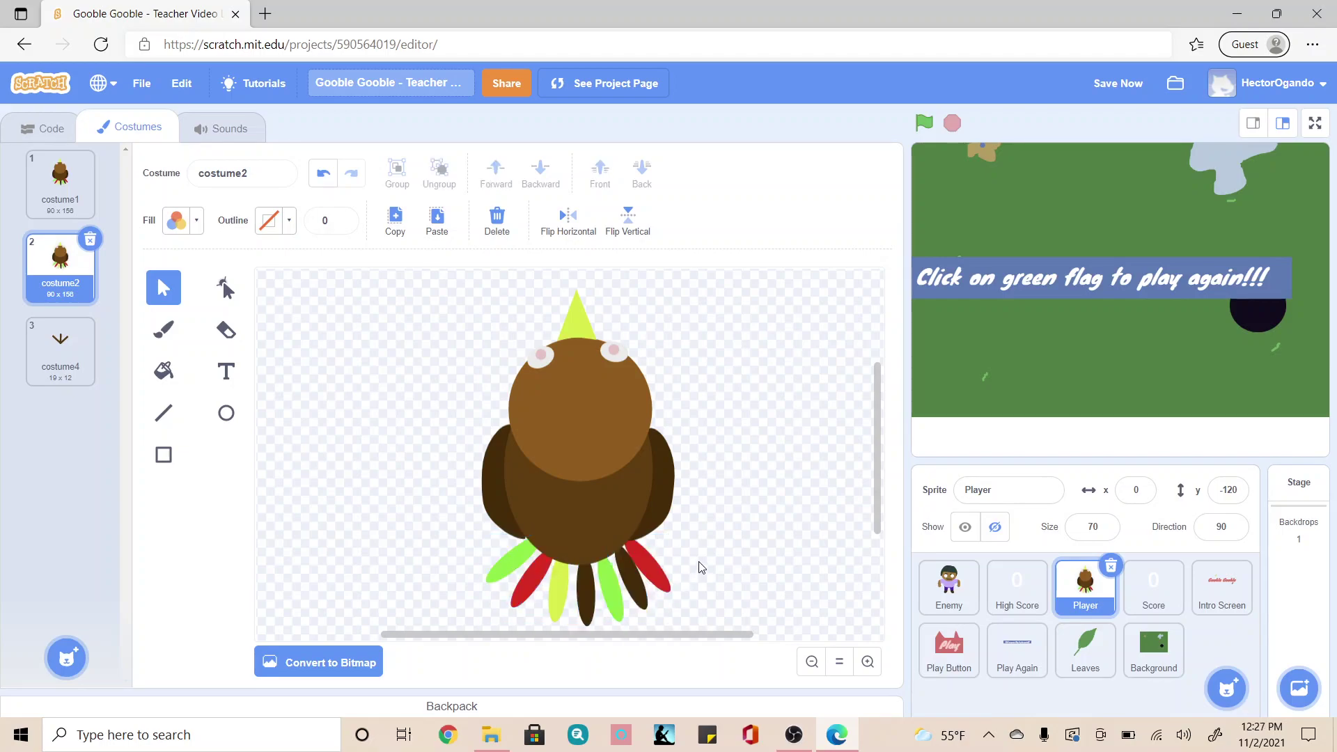
- Rotate both of the turkey's wings slightly outward in costume2
left_click(669, 516)
left_click_drag(649, 562, 649, 560)
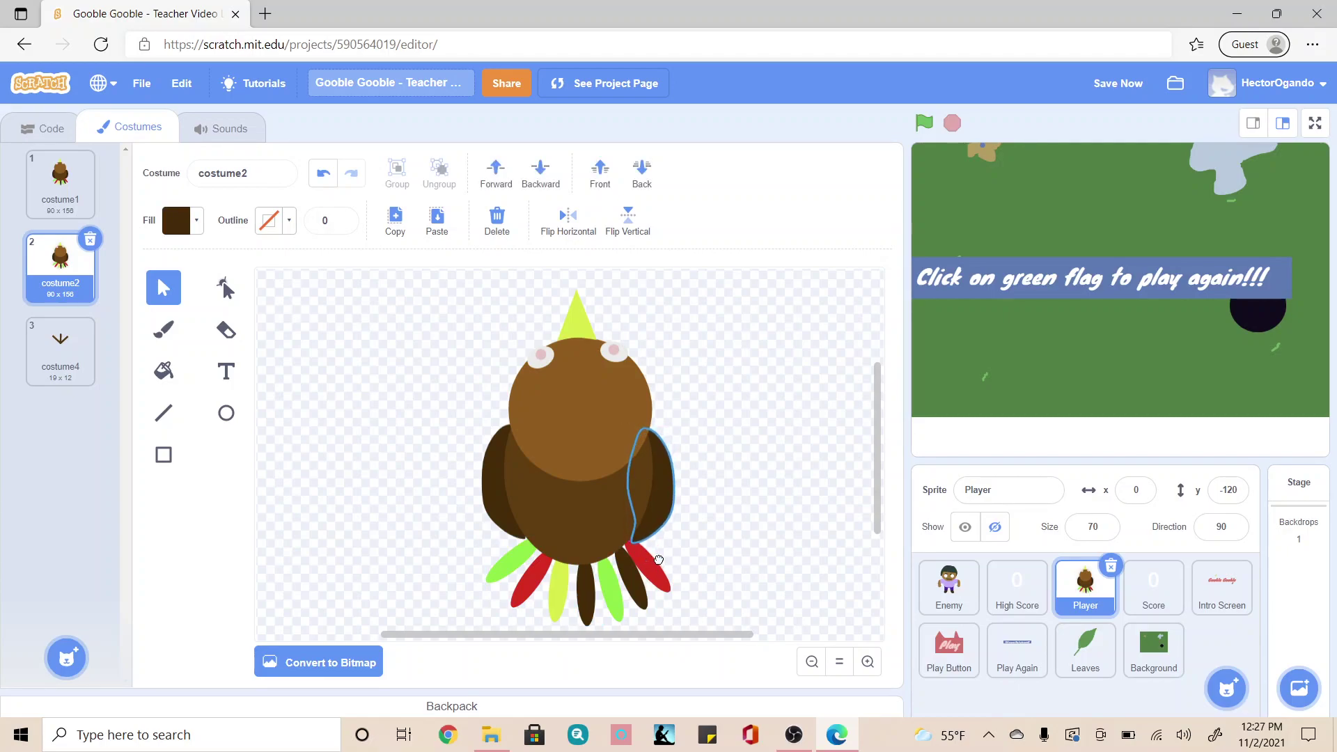
left_click(649, 561)
left_click(490, 499)
left_click(504, 557, "shift")
left_click_drag(504, 557, 494, 554)
- Duplicate costume2 and move the copy's head and tail feather groups slightly further down
right_click(53, 276)
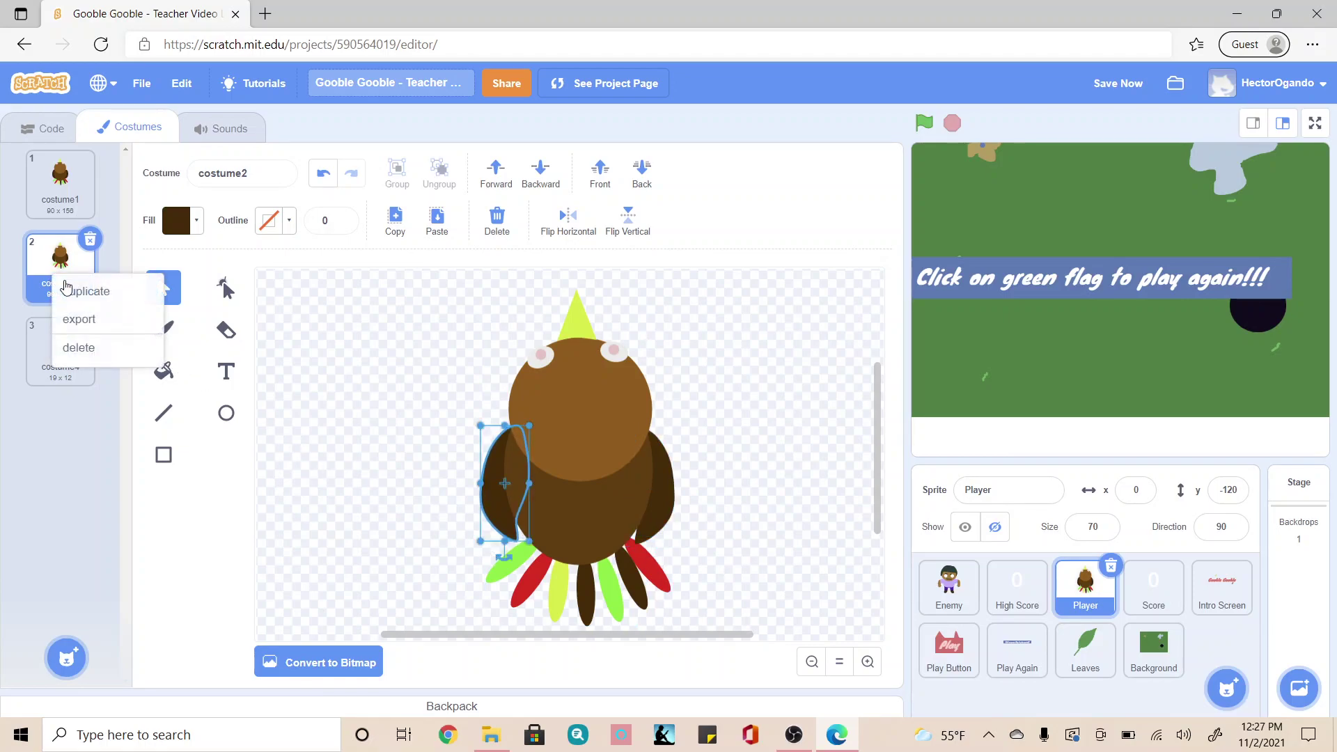
left_click(76, 291)
left_click(574, 424)
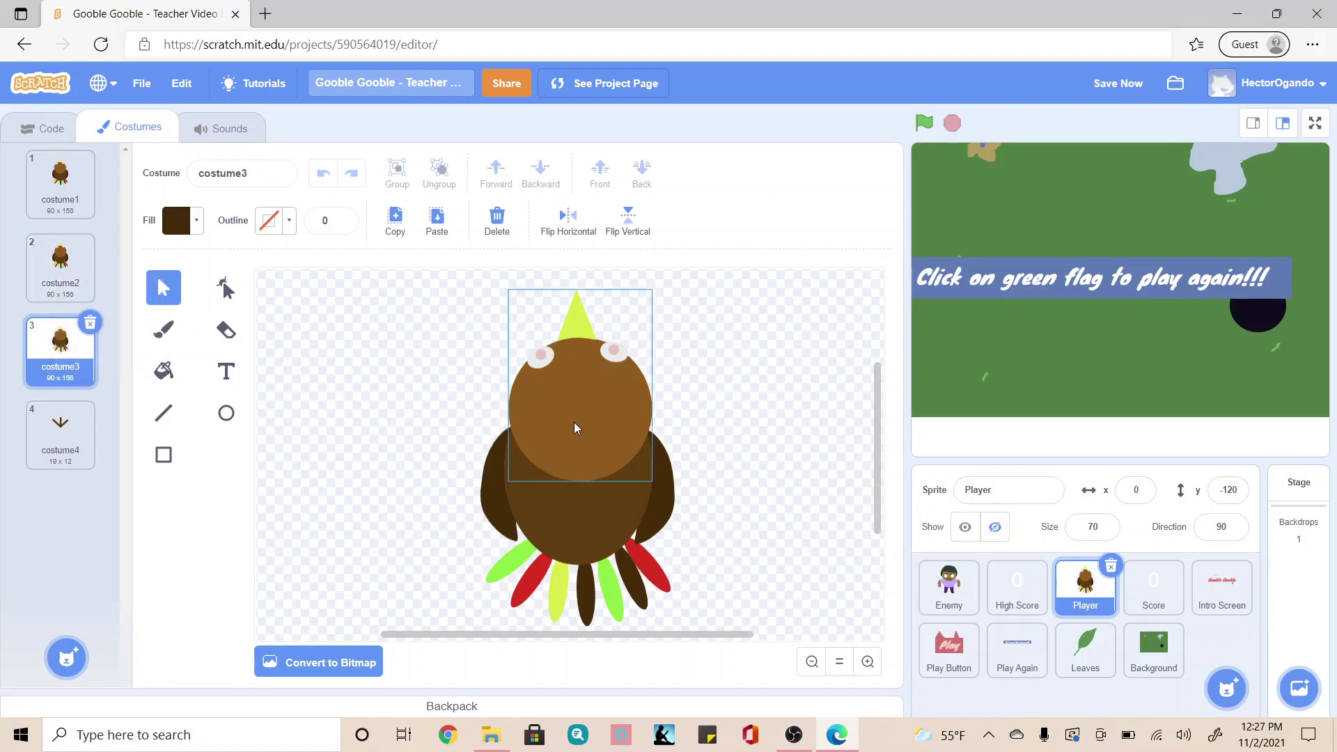
left_click_drag(575, 418, 575, 420)
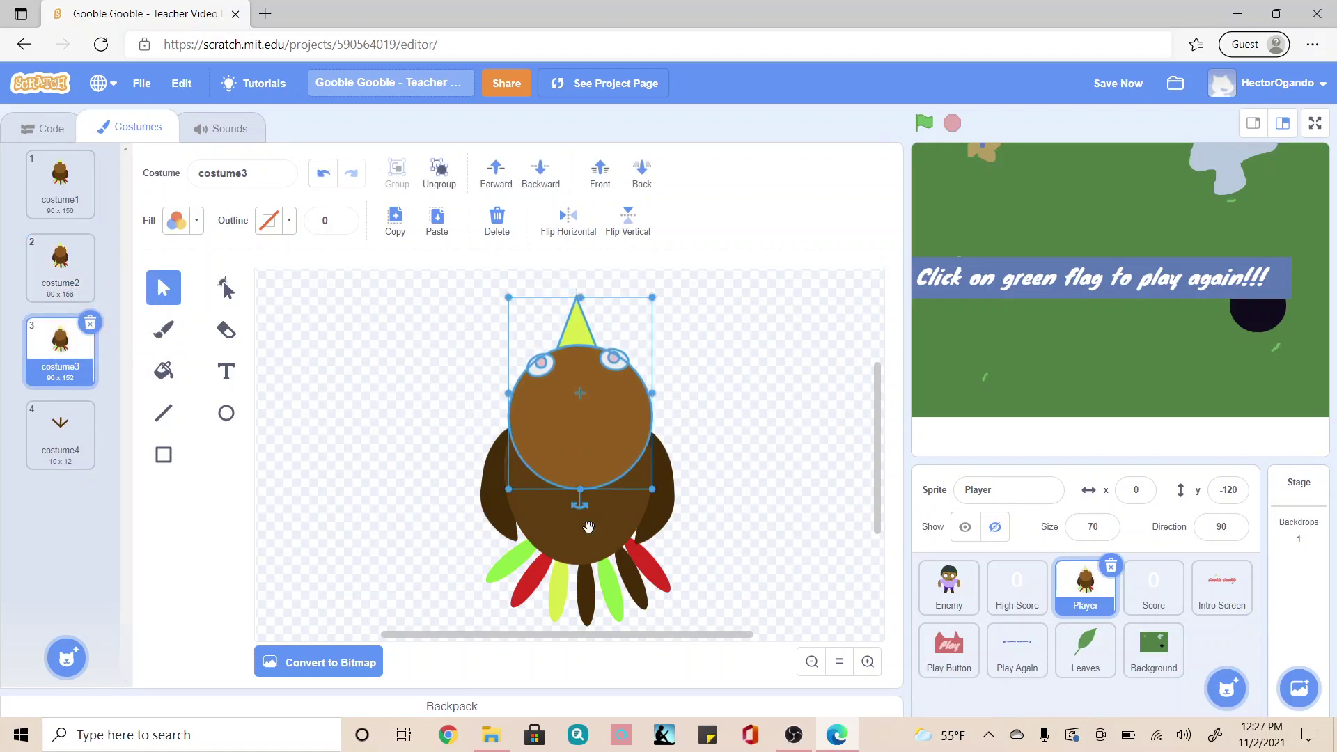
left_click(589, 587)
left_click_drag(589, 587, 589, 590)
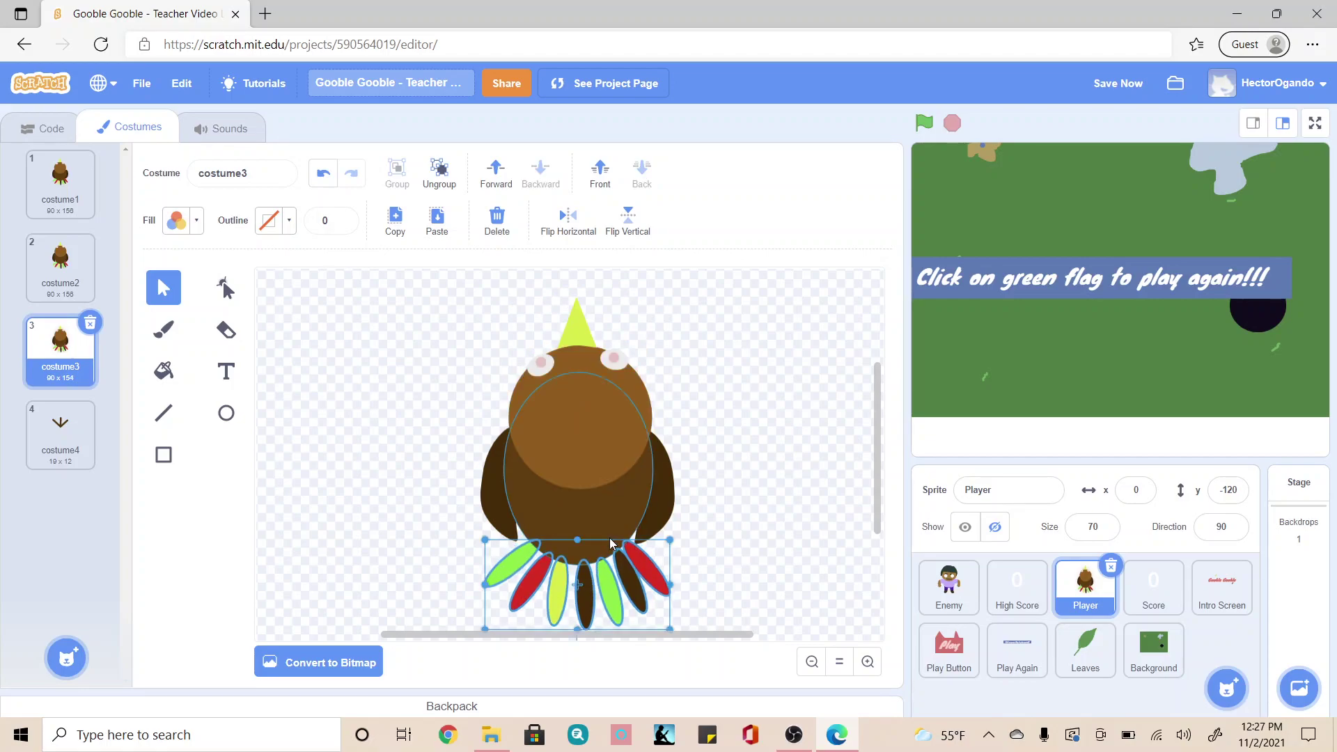
- Rotate both wings a little further outward in costume3
left_click(650, 518)
left_click_drag(650, 559, 667, 561)
left_click(497, 522)
left_click_drag(503, 551, 494, 556)
- Duplicate costume3 and move the copy's head and tail feather groups slightly back up
right_click(78, 352)
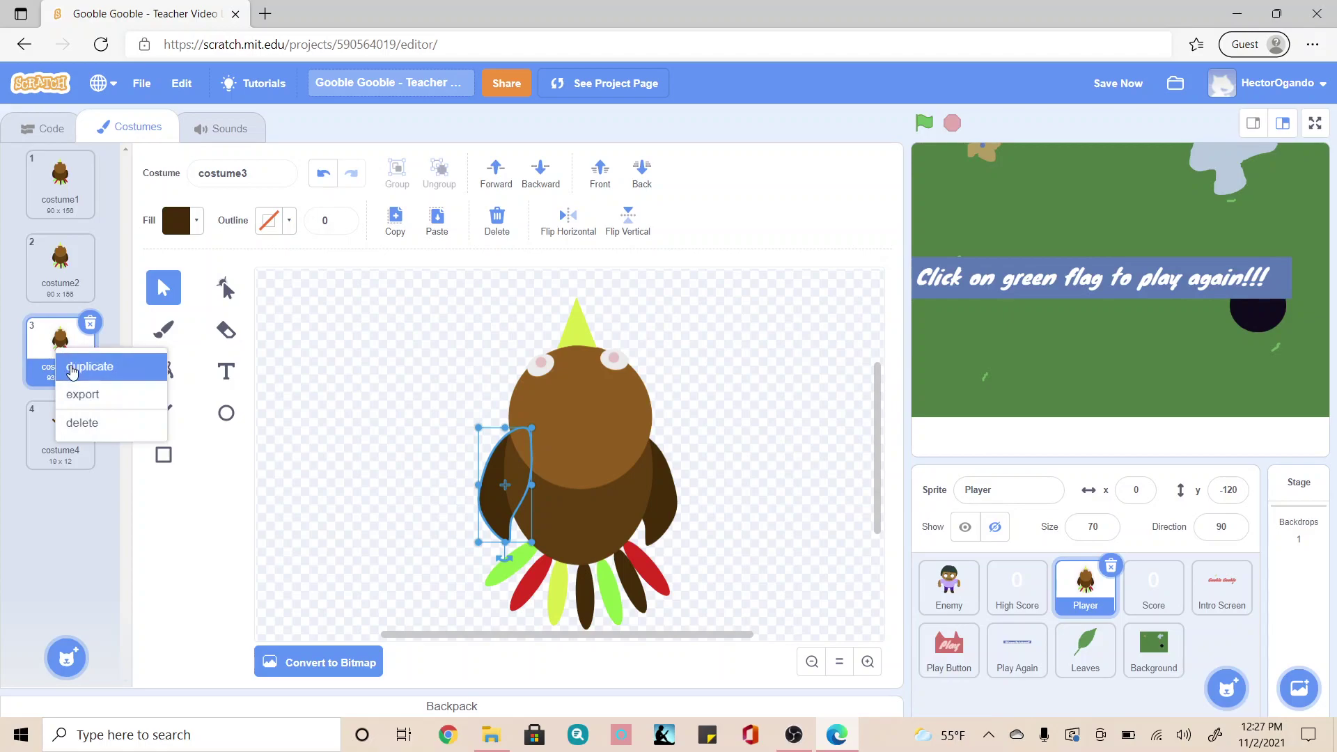
left_click(80, 365)
left_click(575, 446)
left_click_drag(574, 441, 574, 436)
left_click(558, 591)
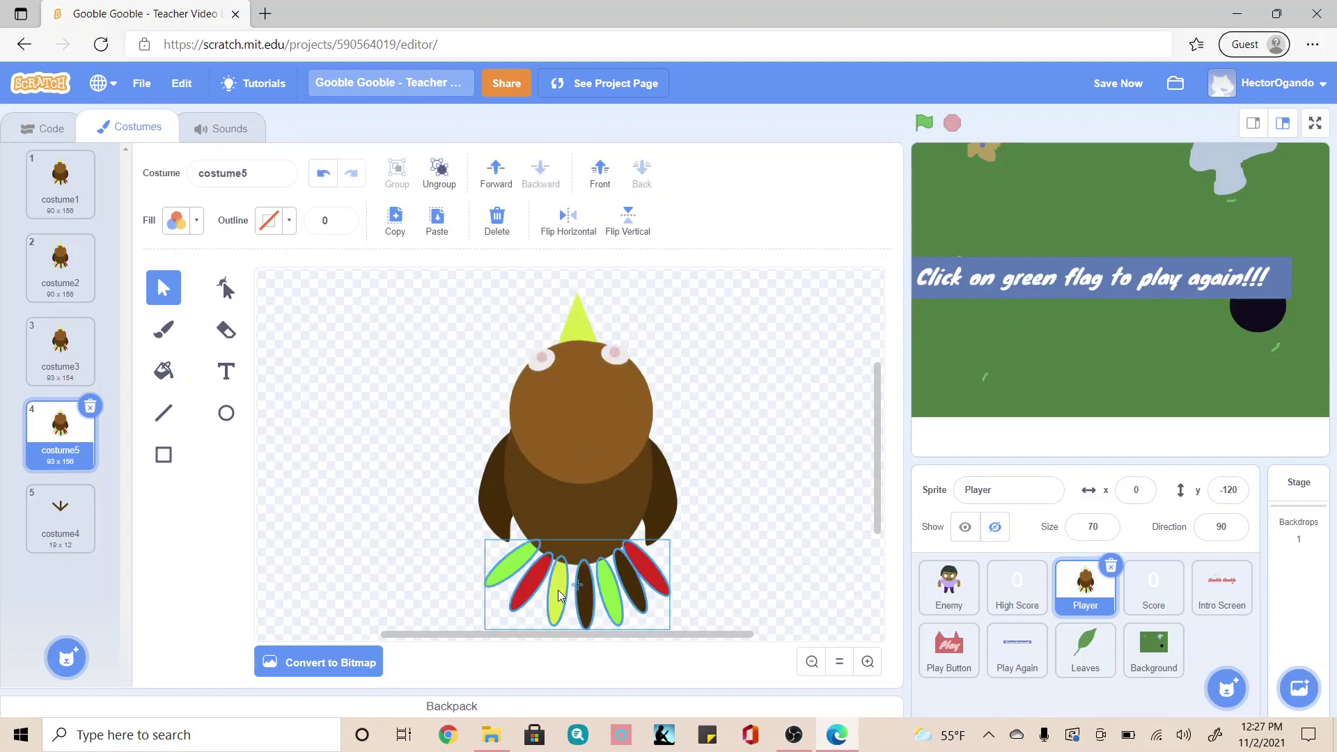
- Rotate both wings slightly back toward the body in costume5
left_click(499, 507)
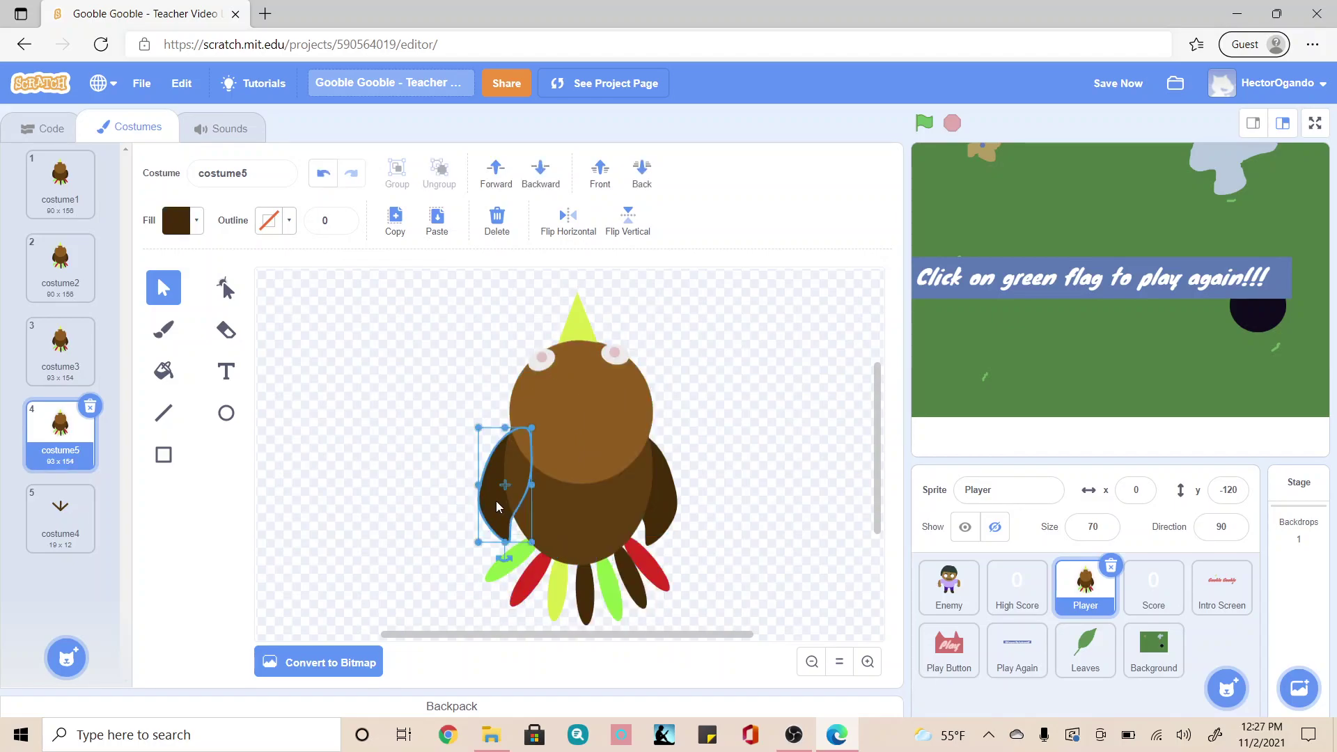
left_click_drag(504, 558, 517, 557)
left_click(643, 541)
left_click_drag(651, 561, 652, 560)
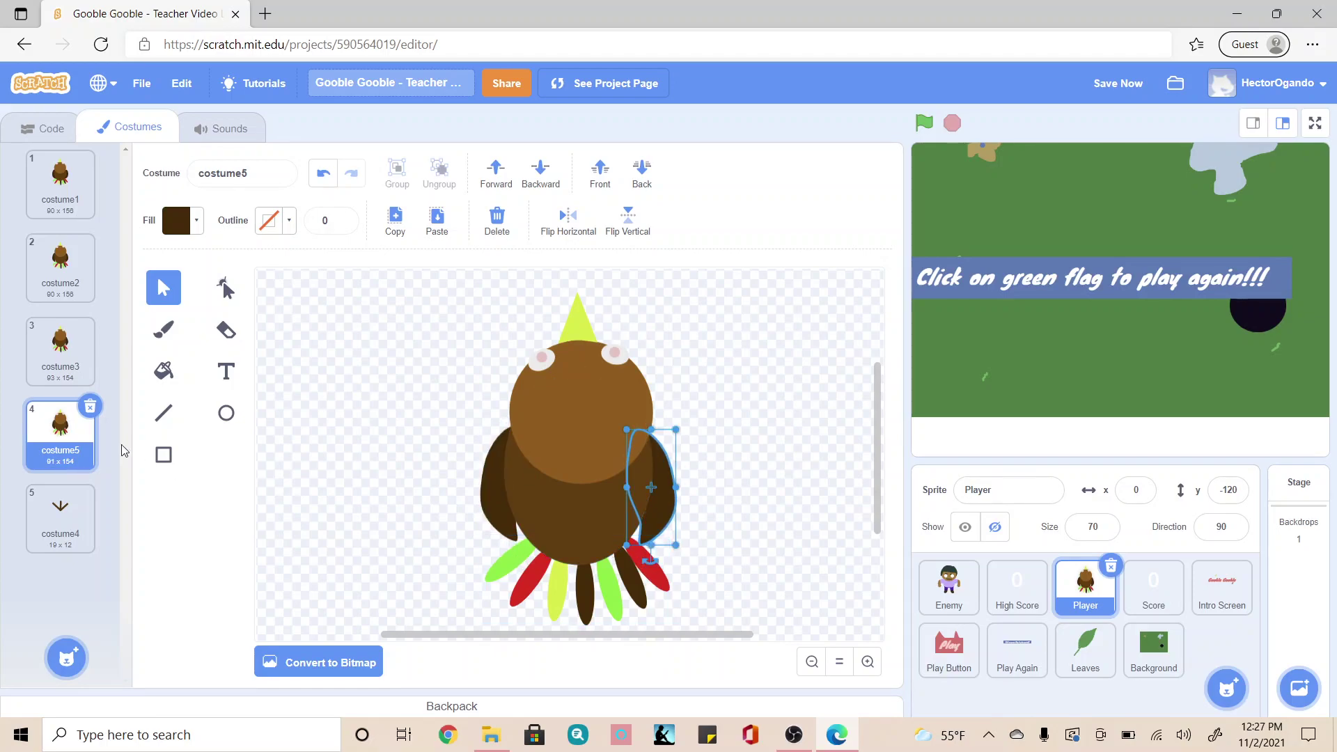
- Duplicate costume5 and move the copy's head and tail feathers up to their original height
right_click(70, 441)
left_click(78, 460)
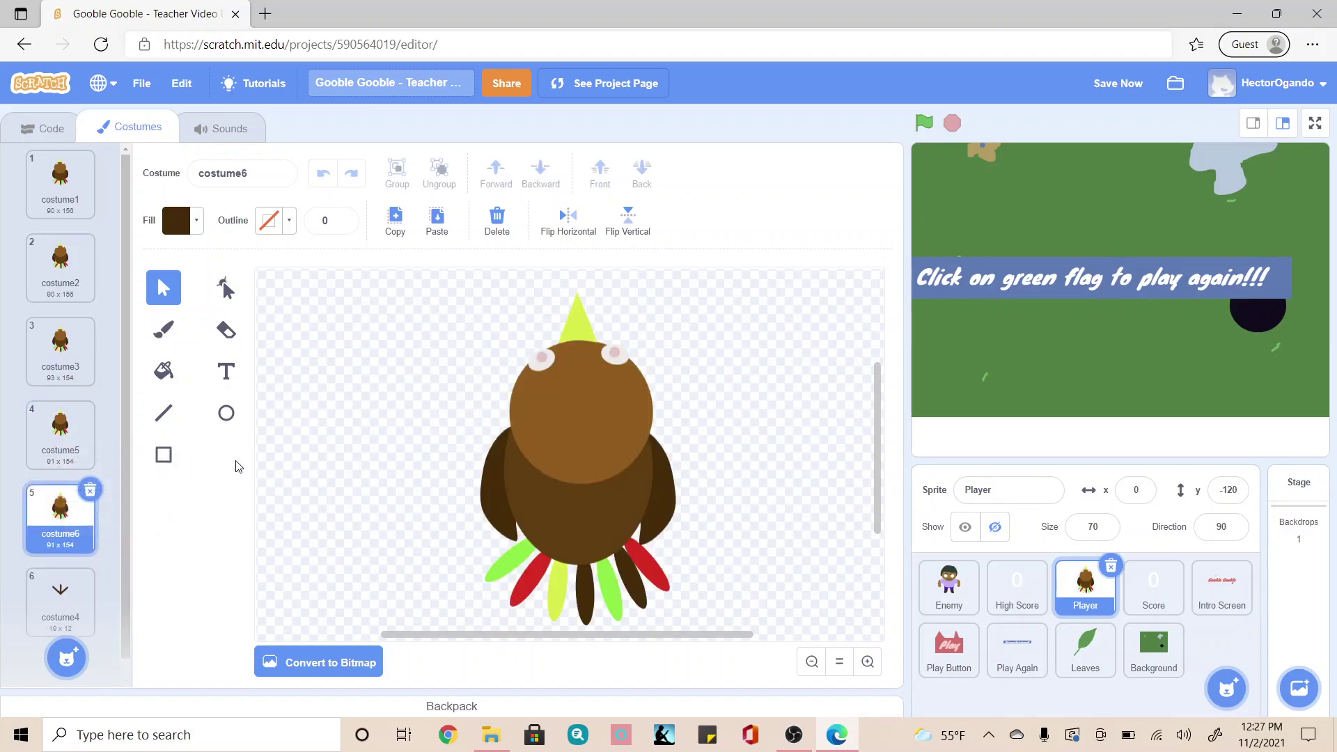
left_click_drag(570, 420, 574, 415)
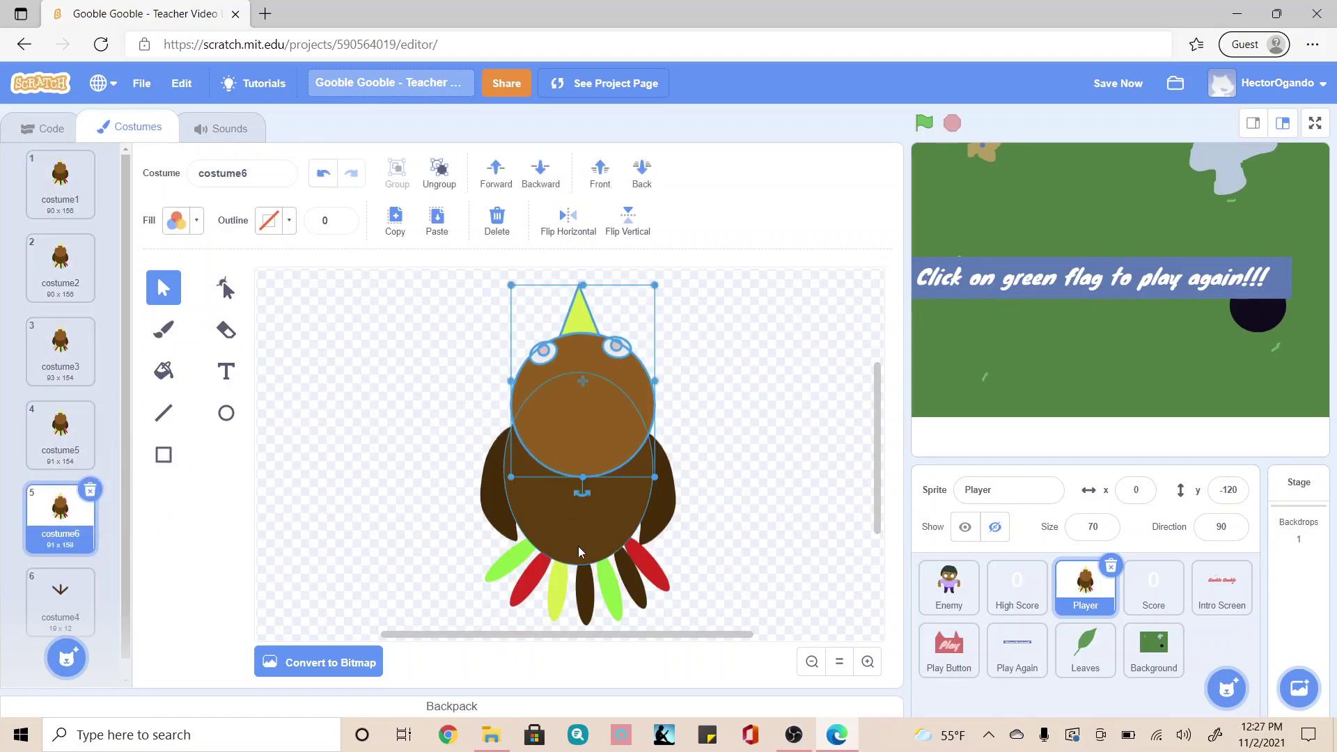
left_click(555, 583)
left_click_drag(557, 580, 516, 552)
- Rotate both wings in costume6 back to their original resting angle against the body
left_click(500, 514)
left_click(647, 527)
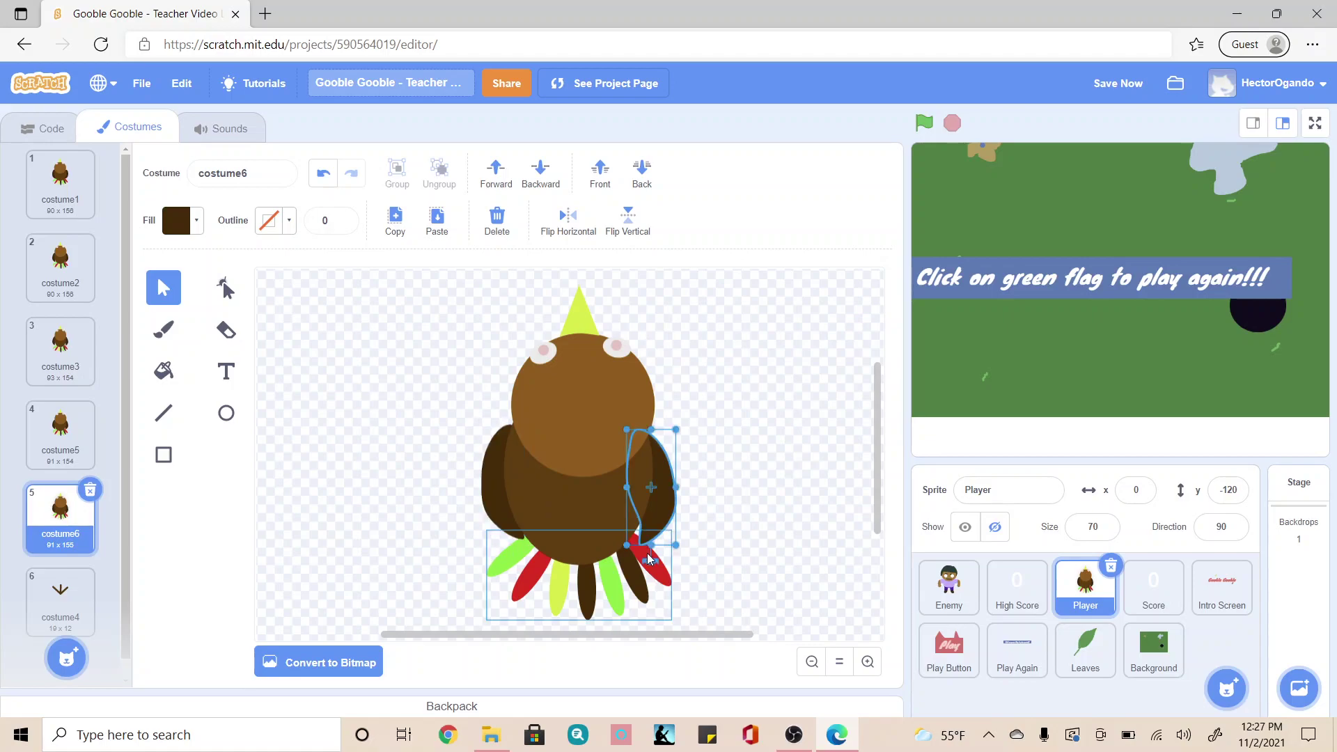
left_click(639, 538)
left_click(739, 535)
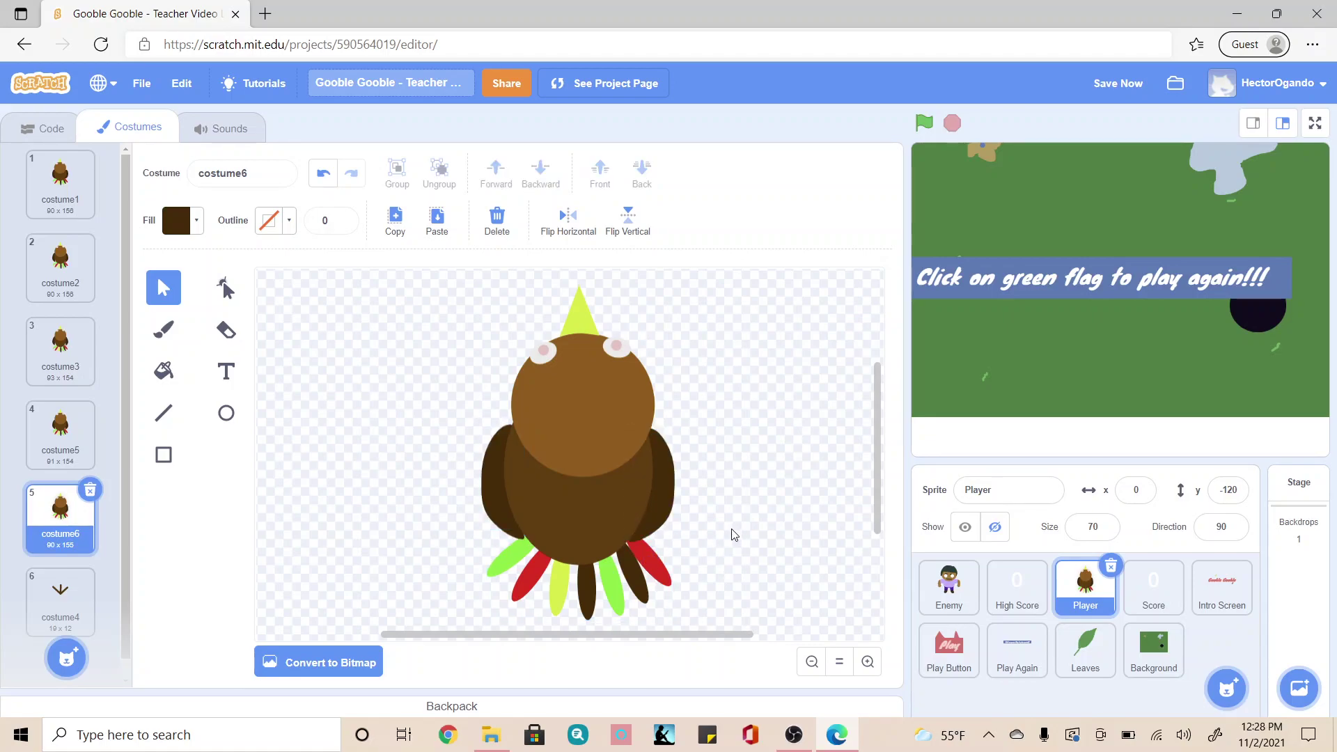